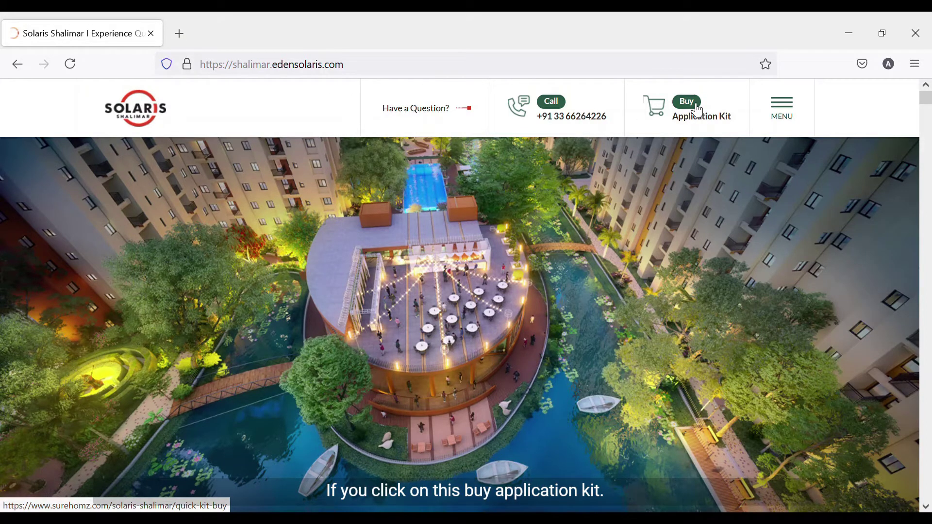
- Open the SureHomz application kit purchase page from the Solaris Shalimar site header
click(697, 110)
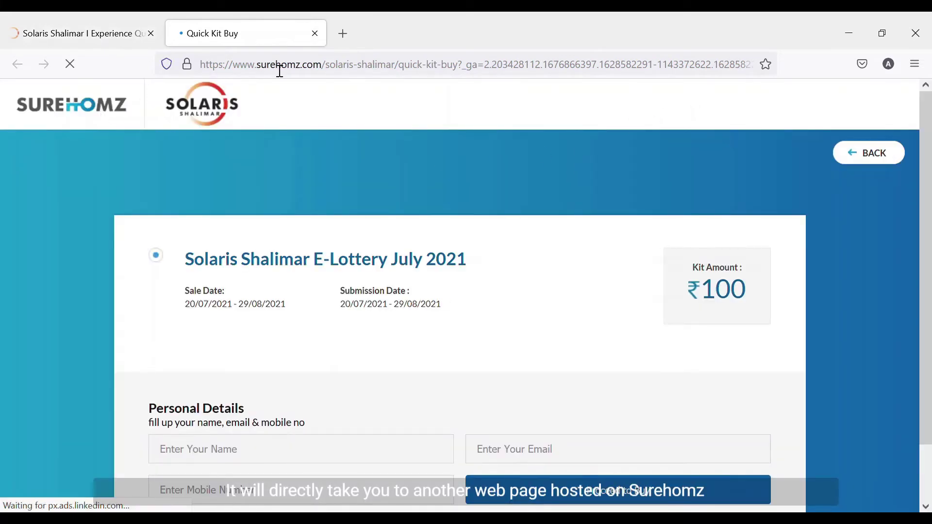
- Fill in the applicant's name, email address and mobile number for the E-Lottery July 2021 kit
scroll(257, 221, down, 1)
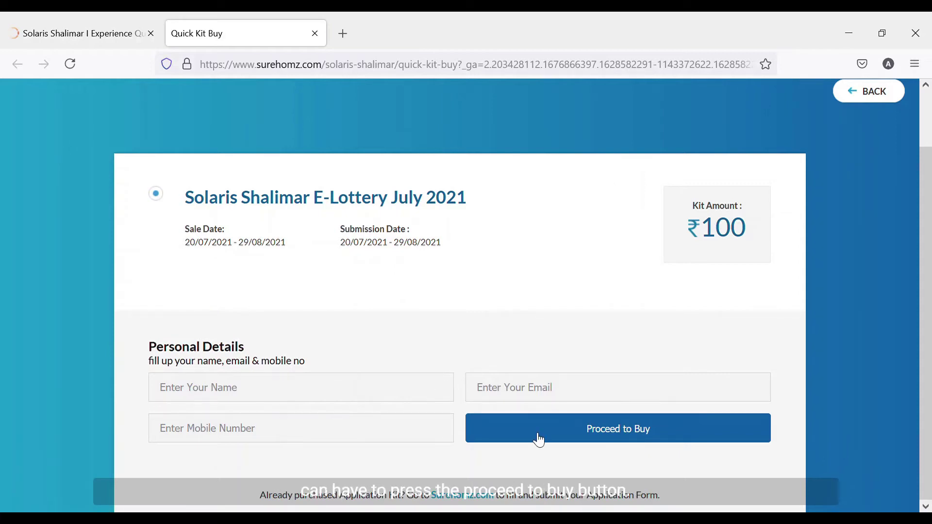
click(313, 394)
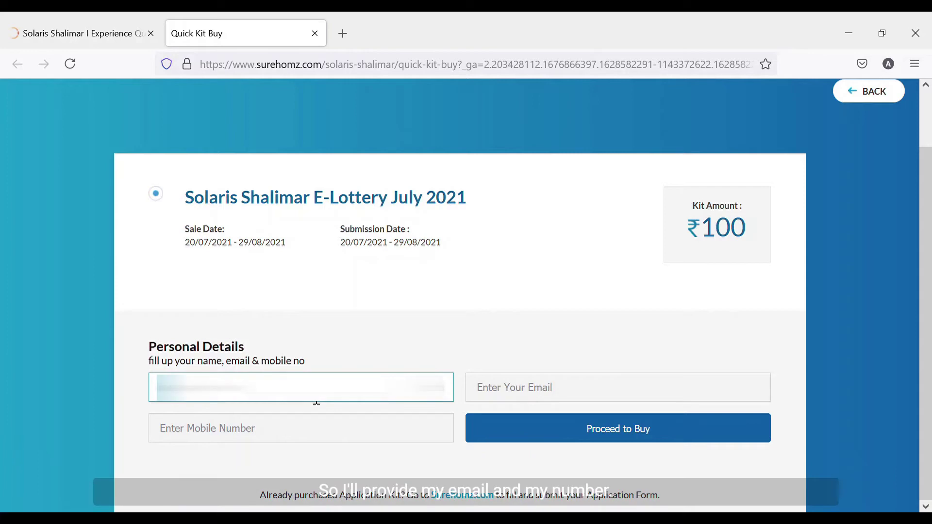
key(Tab)
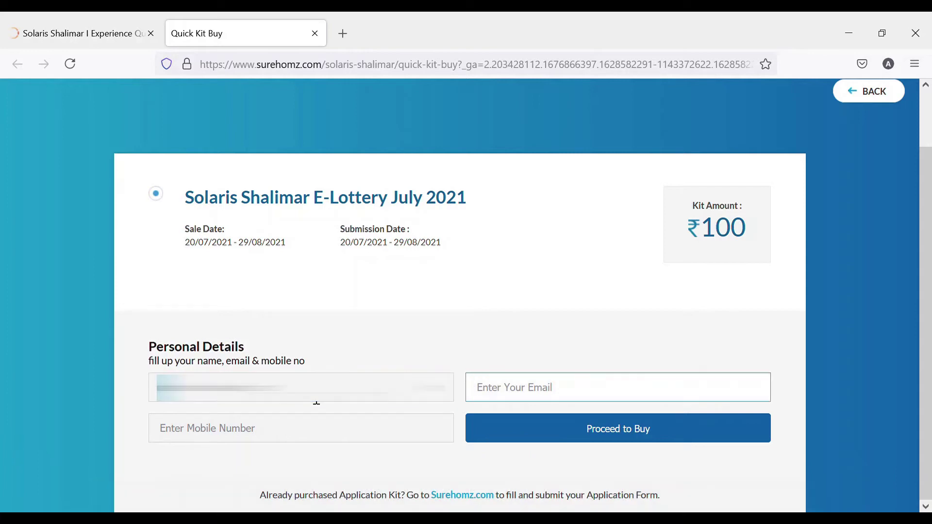
text(example@gmail.com)
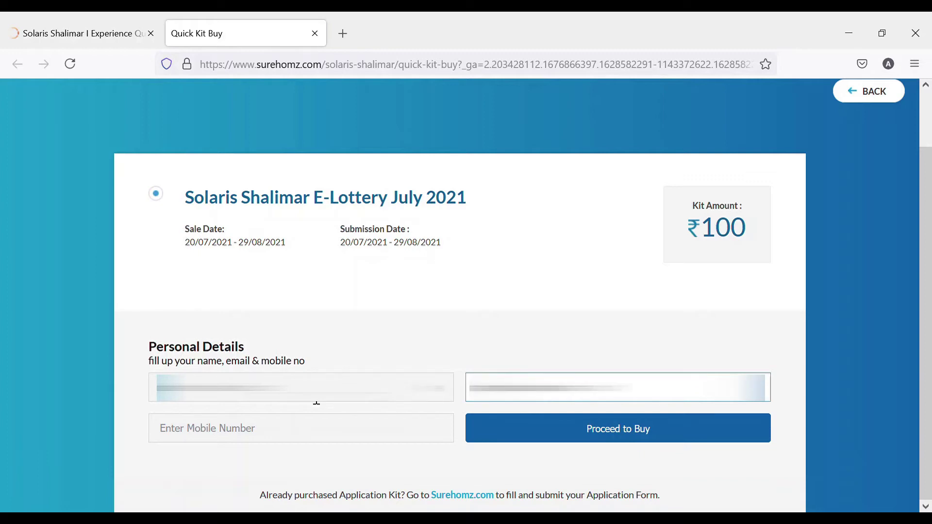
key(Tab)
text(9876543210)
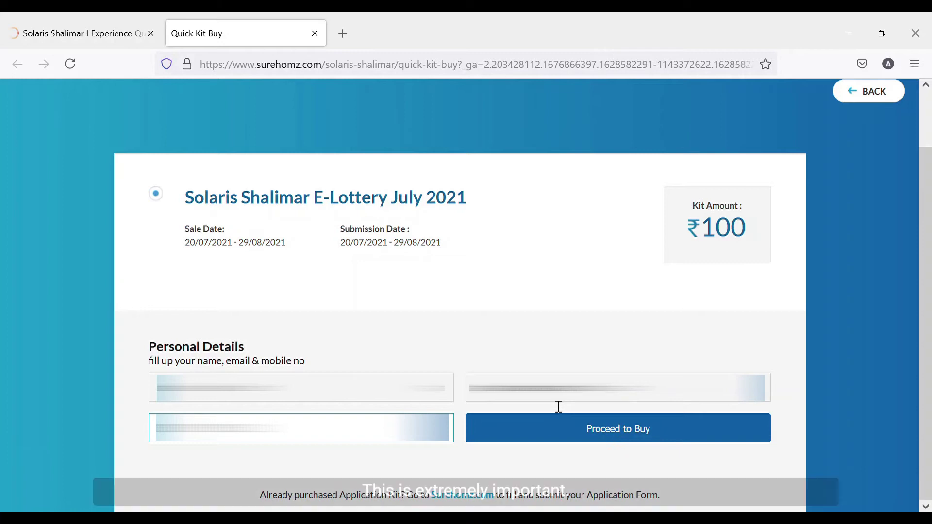
- Submit the details, choose Credit Card as payment method and pay ₹100.00
click(559, 430)
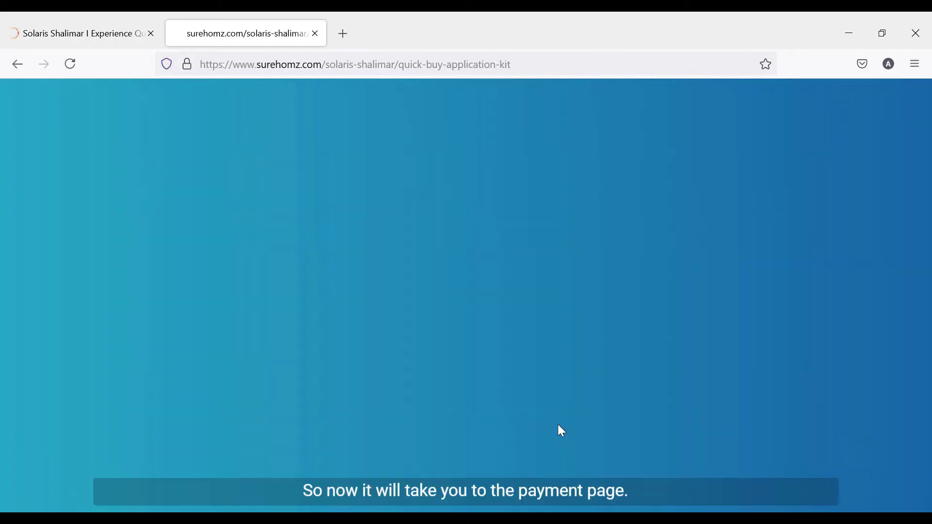
scroll(418, 314, down, 3)
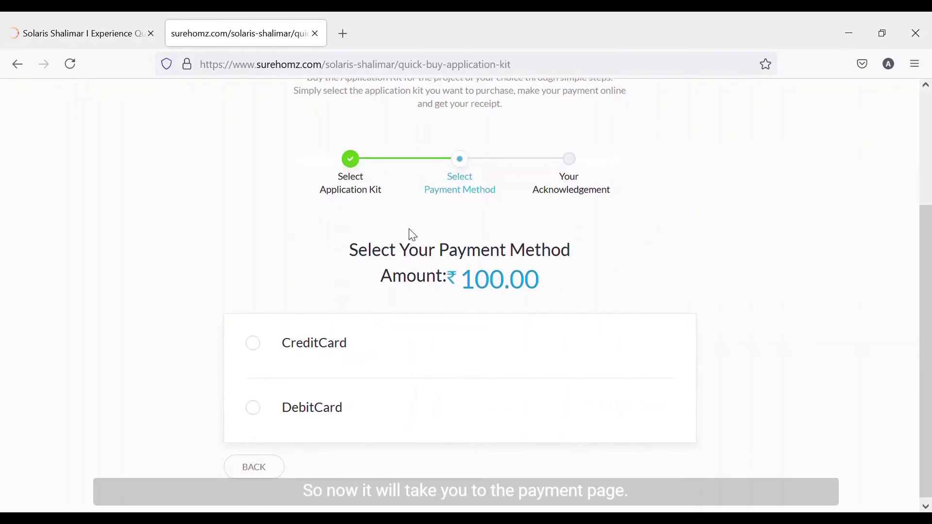
scroll(527, 231, up, 3)
scroll(406, 316, down, 3)
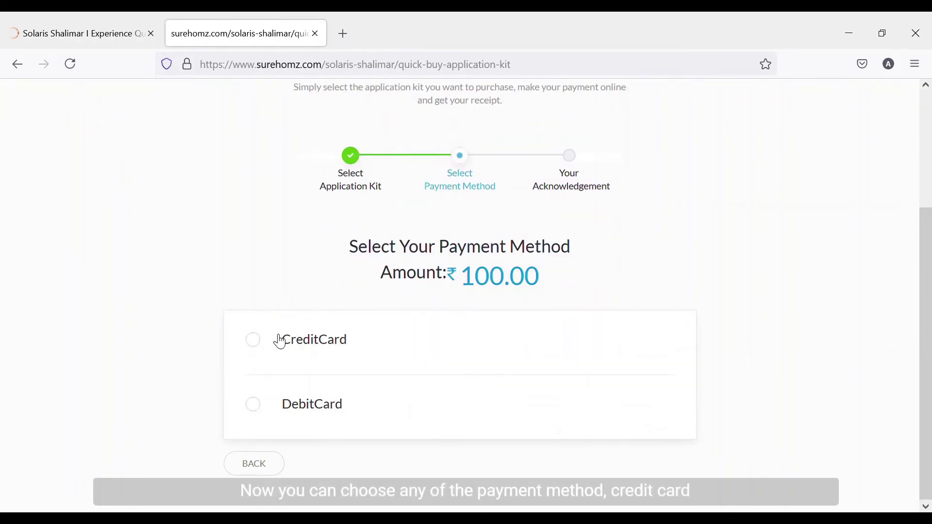
click(253, 340)
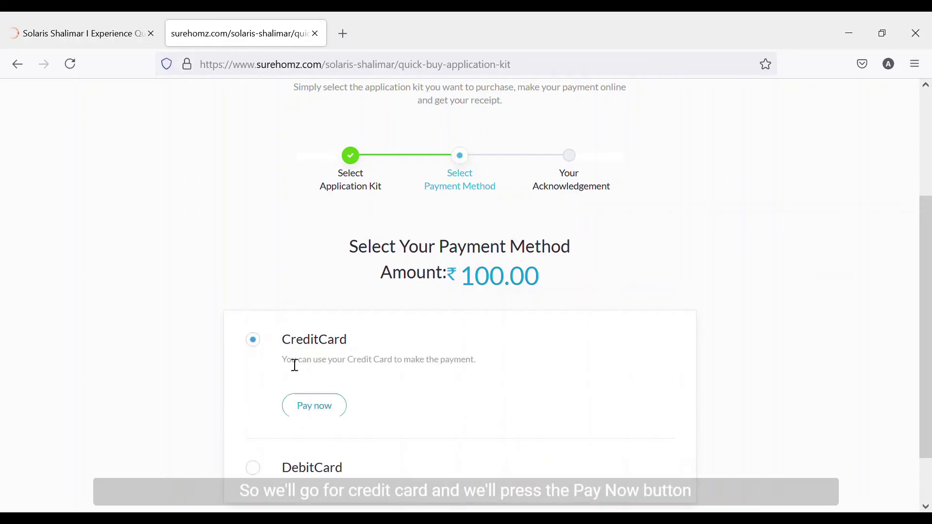
click(316, 407)
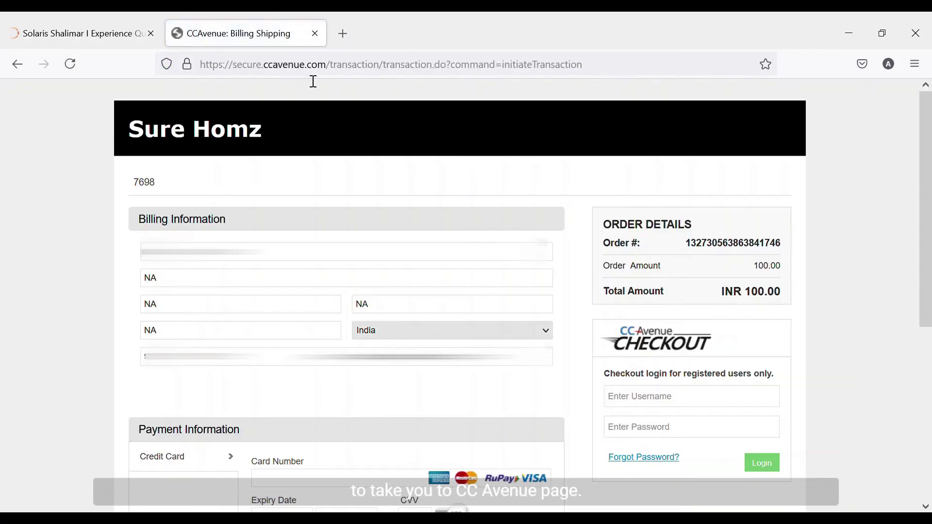
- Enter the card number on the CCAvenue checkout page
scroll(345, 149, down, 3)
scroll(399, 136, up, 3)
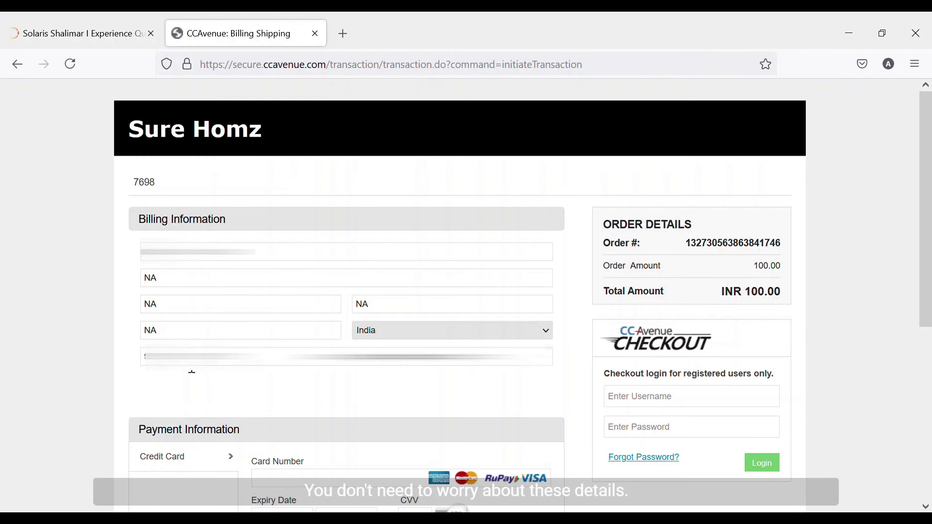
scroll(348, 341, down, 2)
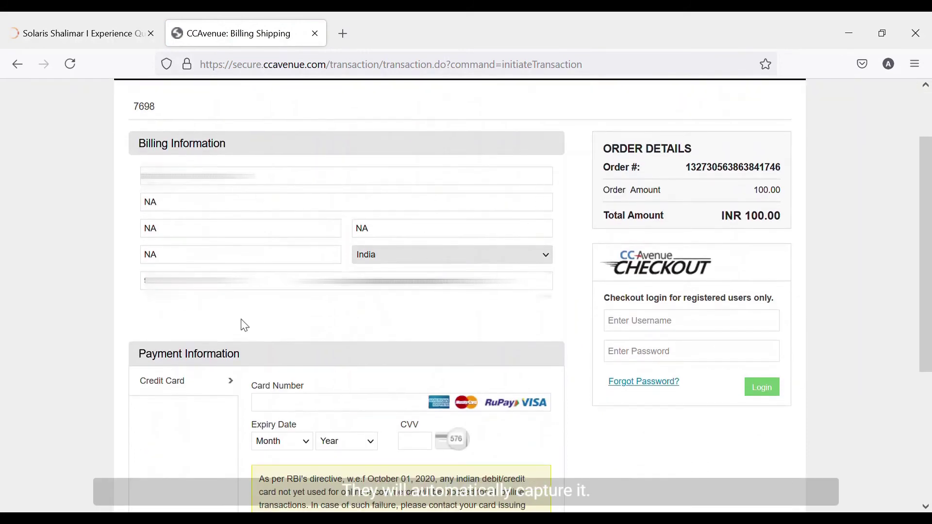
scroll(466, 321, down, 3)
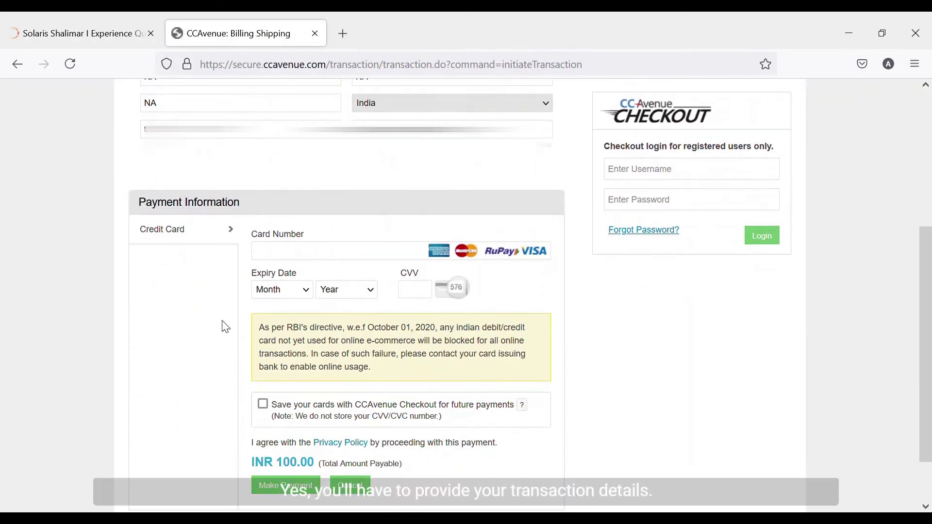
scroll(217, 319, down, 2)
click(293, 190)
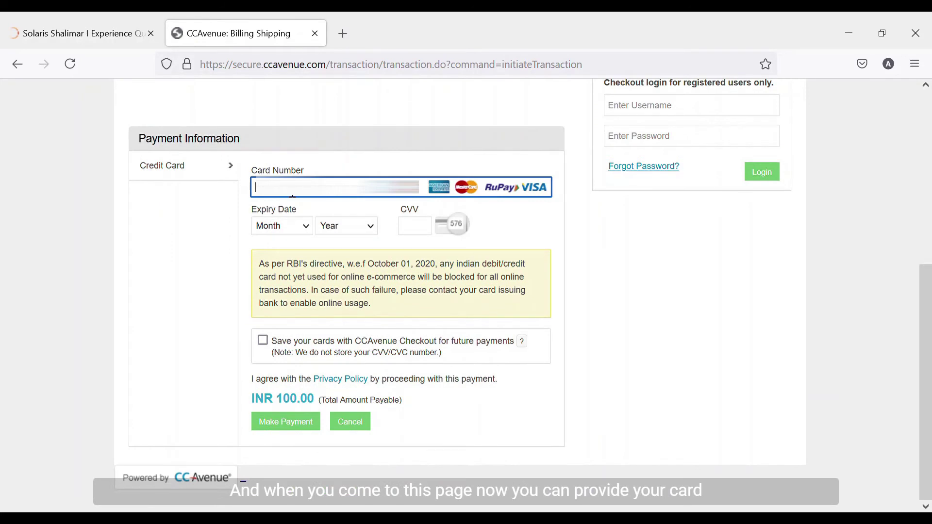
text(4)
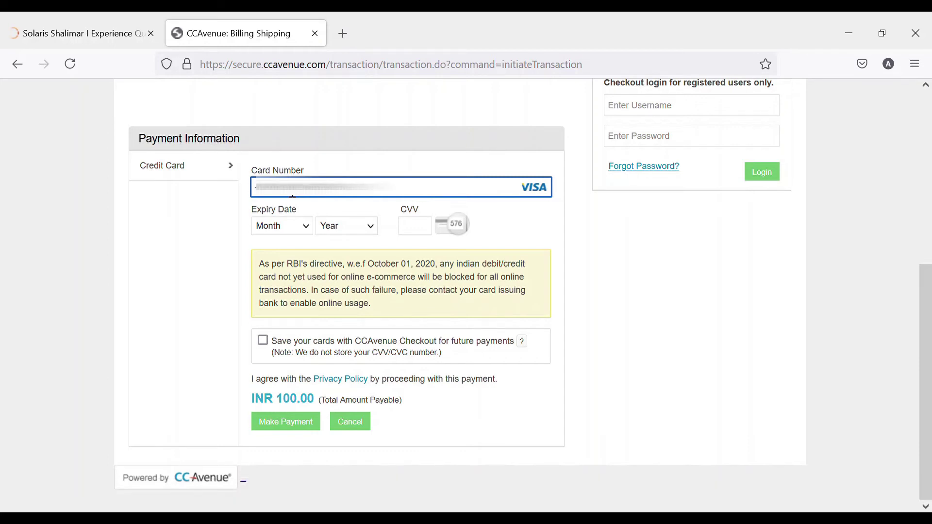
- Set card expiry to Nov (11) 2023, enter the CVV and make the payment
click(297, 233)
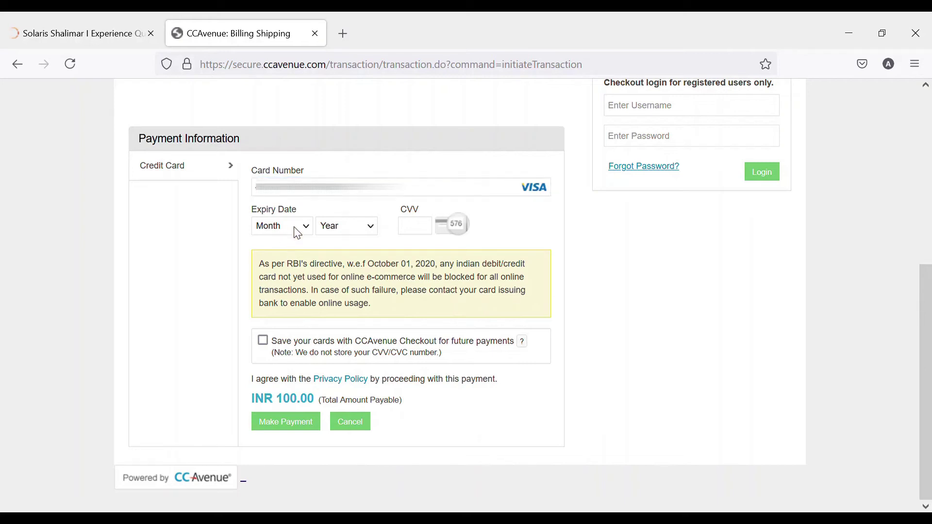
click(303, 384)
click(344, 225)
click(352, 291)
click(424, 237)
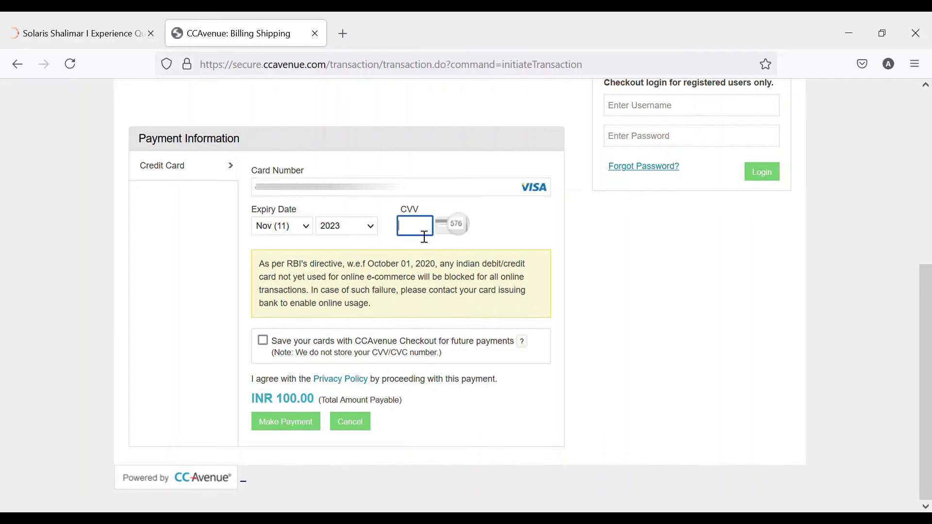
text(•••)
click(302, 425)
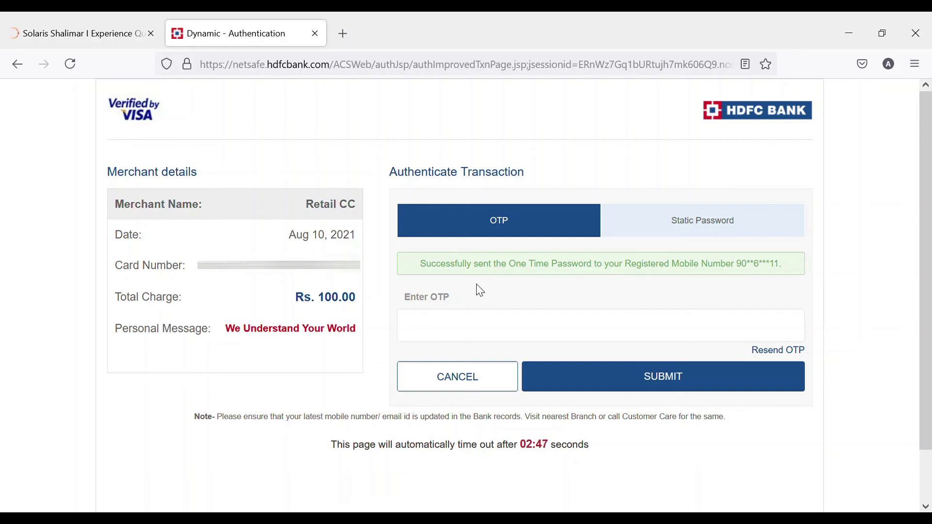
- Enter the SMS one-time password on HDFC Bank NetSafe and submit it
click(428, 318)
text(••)
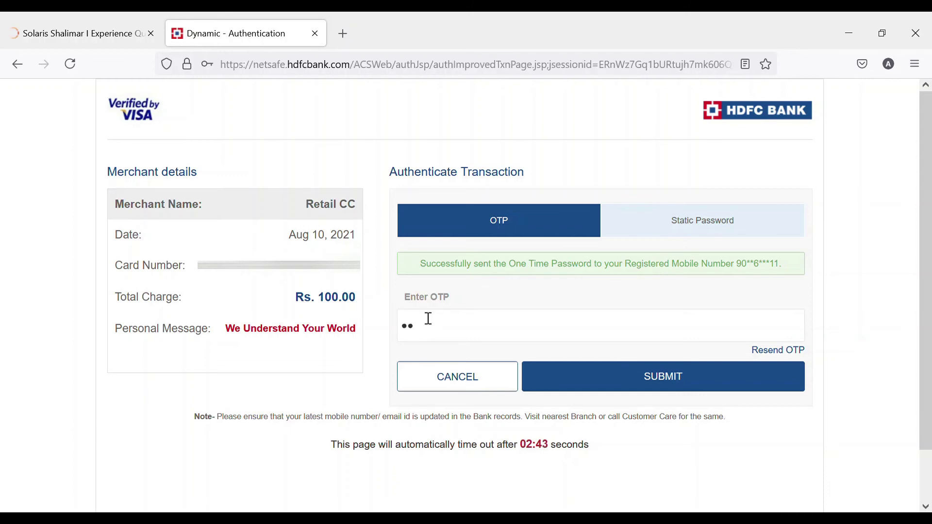
text(••••)
click(617, 378)
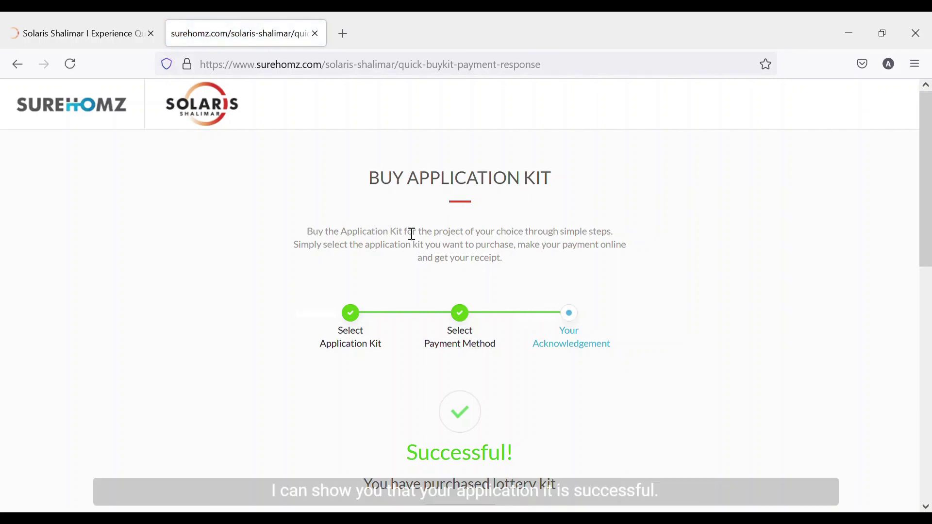
scroll(436, 245, down, 3)
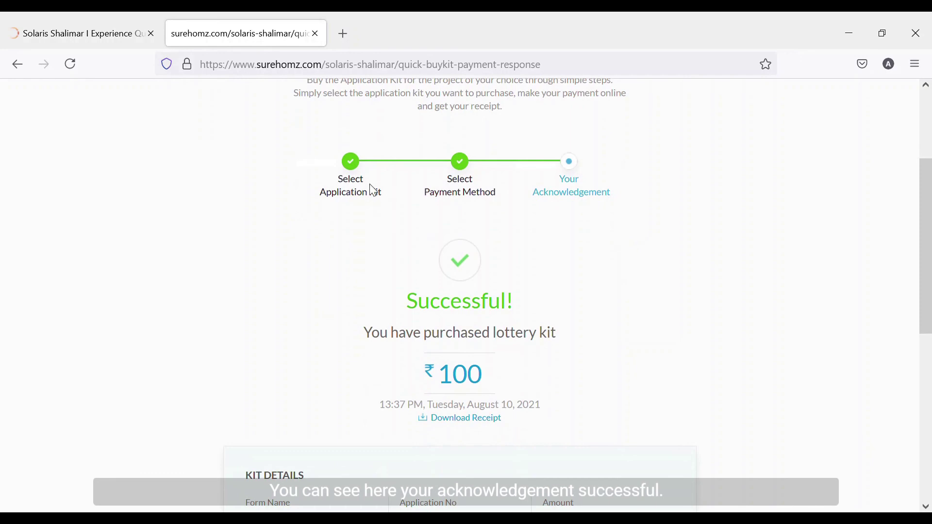
scroll(460, 272, down, 3)
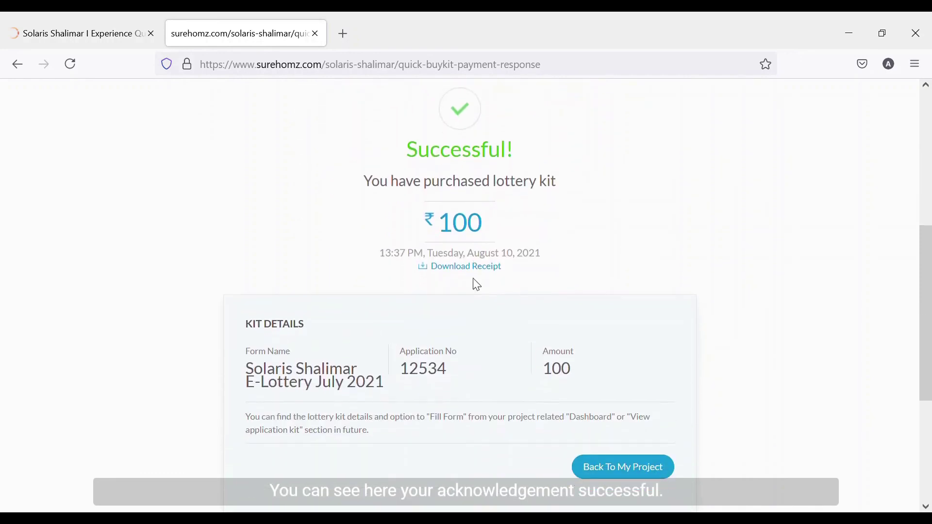
scroll(484, 274, down, 2)
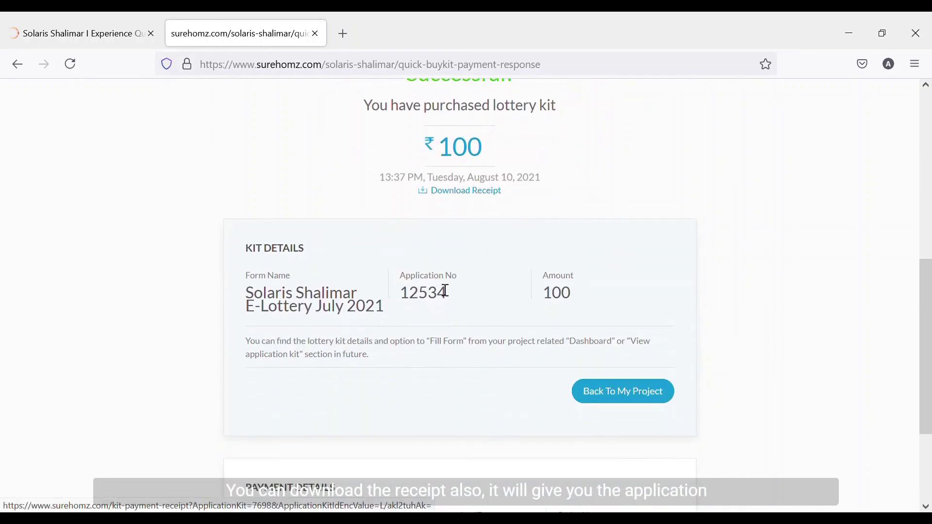
double_click(442, 295)
click(549, 304)
scroll(541, 284, down, 2)
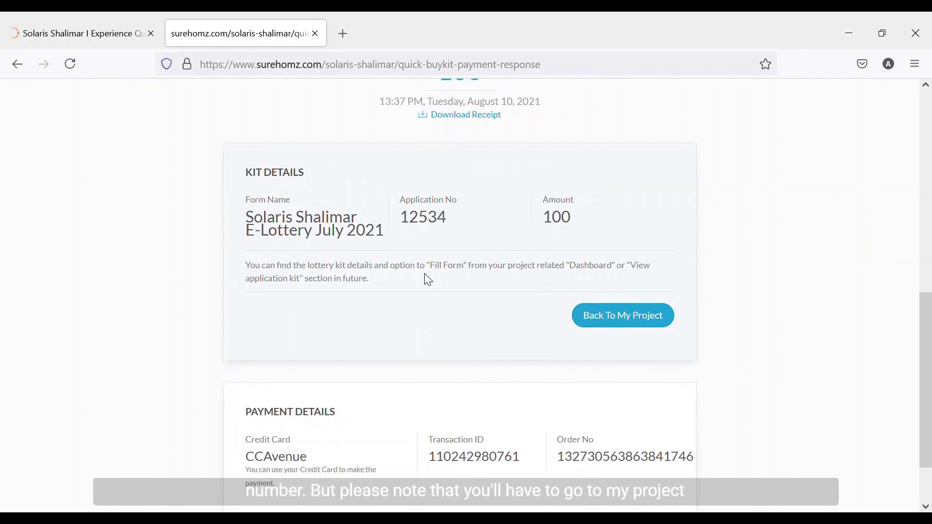
scroll(427, 280, down, 2)
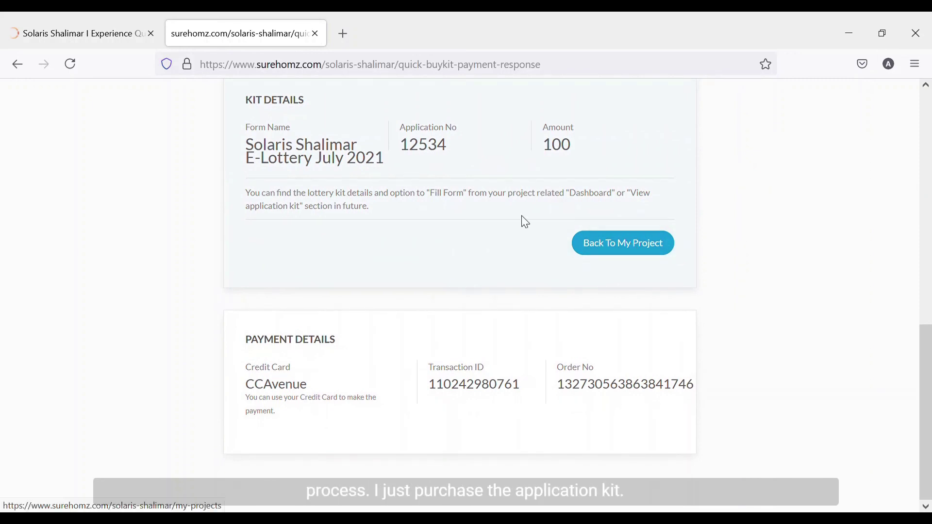
scroll(522, 220, up, 5)
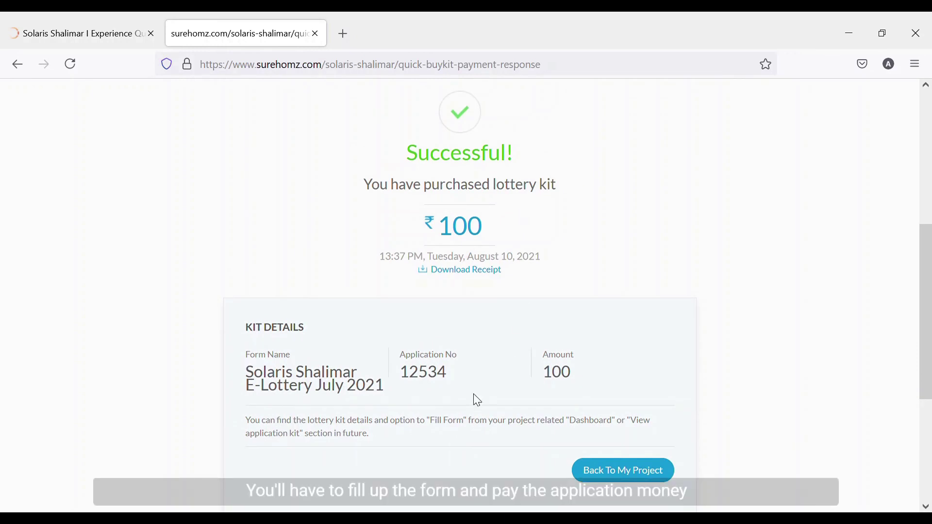
double_click(456, 422)
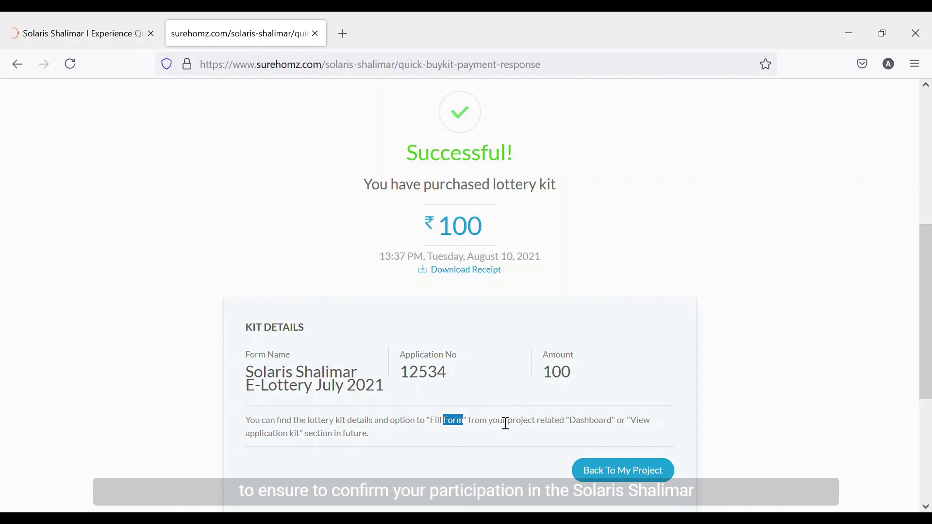
scroll(511, 418, down, 1)
scroll(514, 418, down, 4)
scroll(526, 416, up, 10)
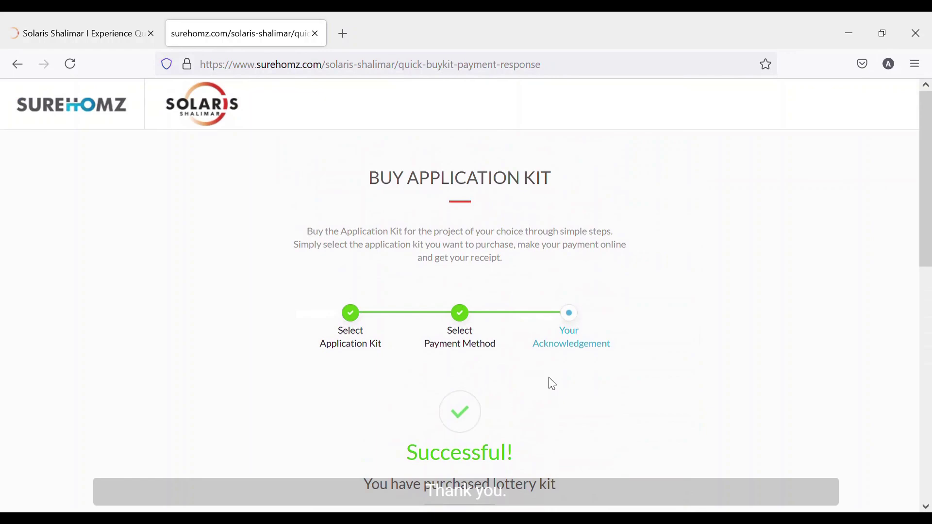